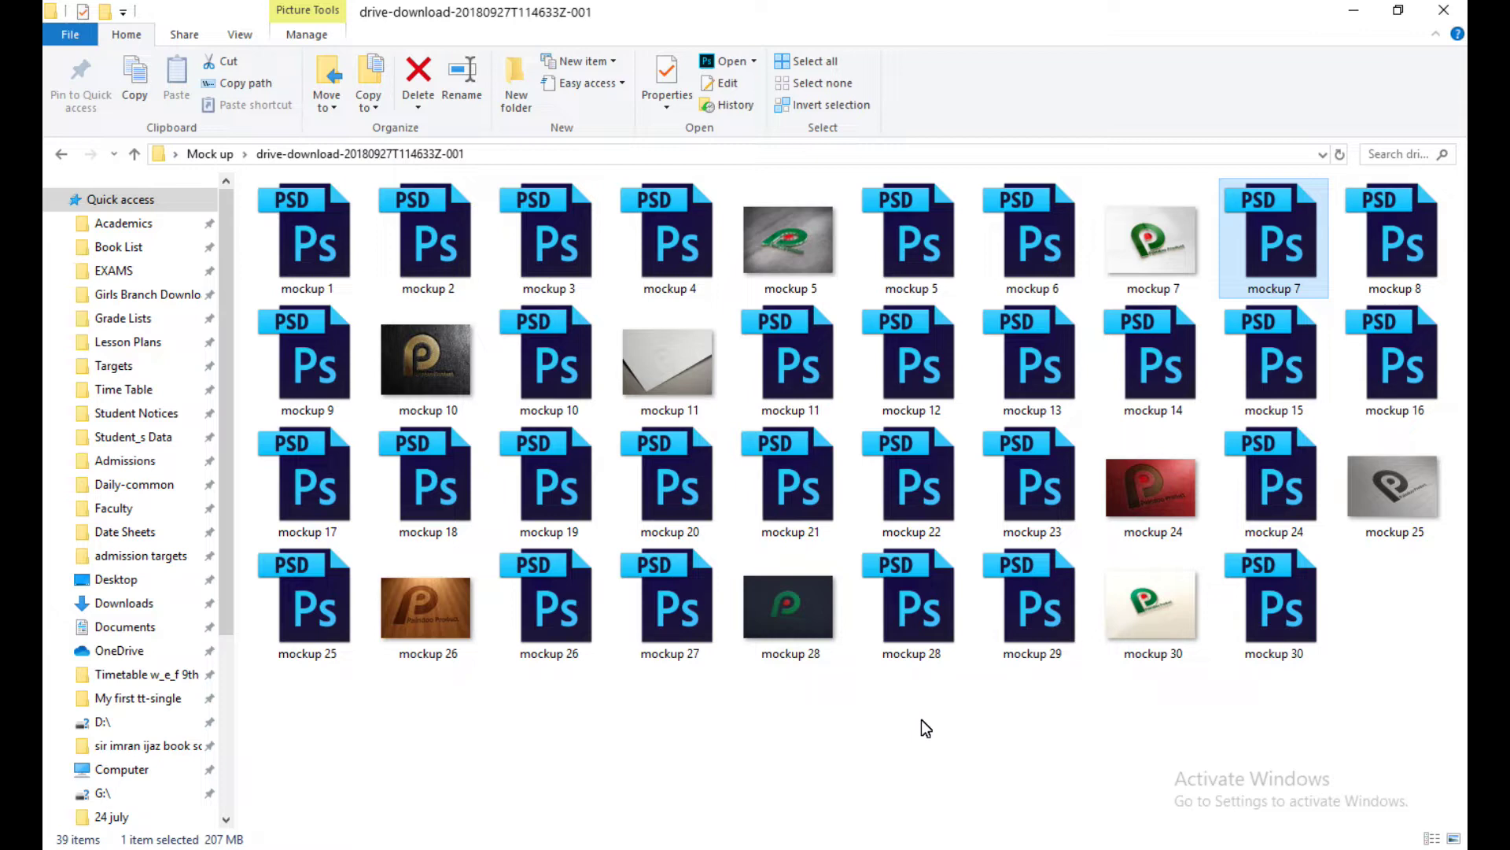
# - Open mockup 7.psd from the drive-download mockup folder in Photoshop
pyautogui.doubleClick(1285, 237)
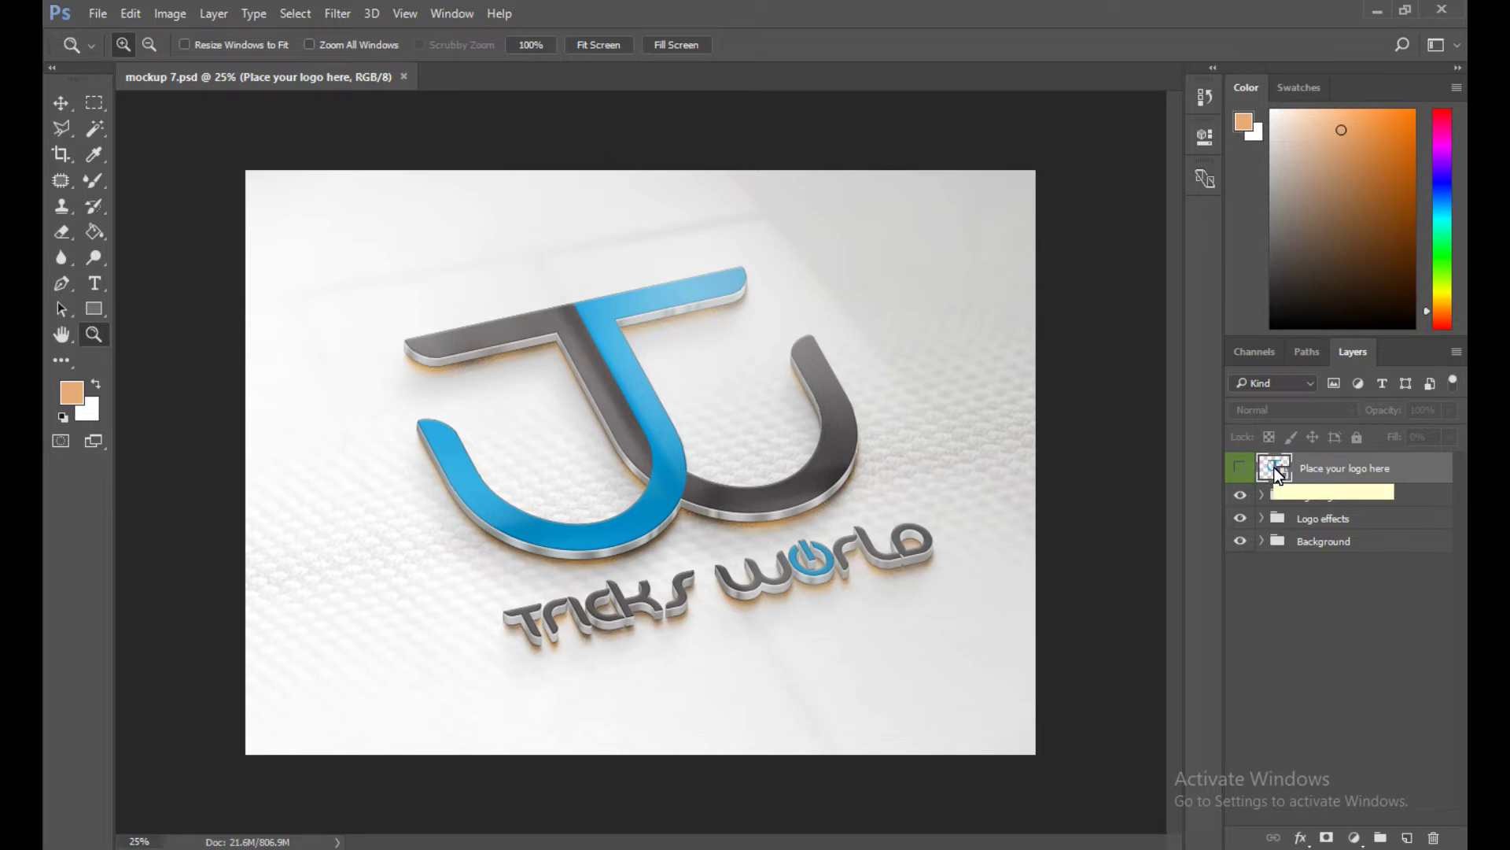
# - Open the 'Place your logo here' smart object layer as its own .psb document
pyautogui.doubleClick(1276, 474)
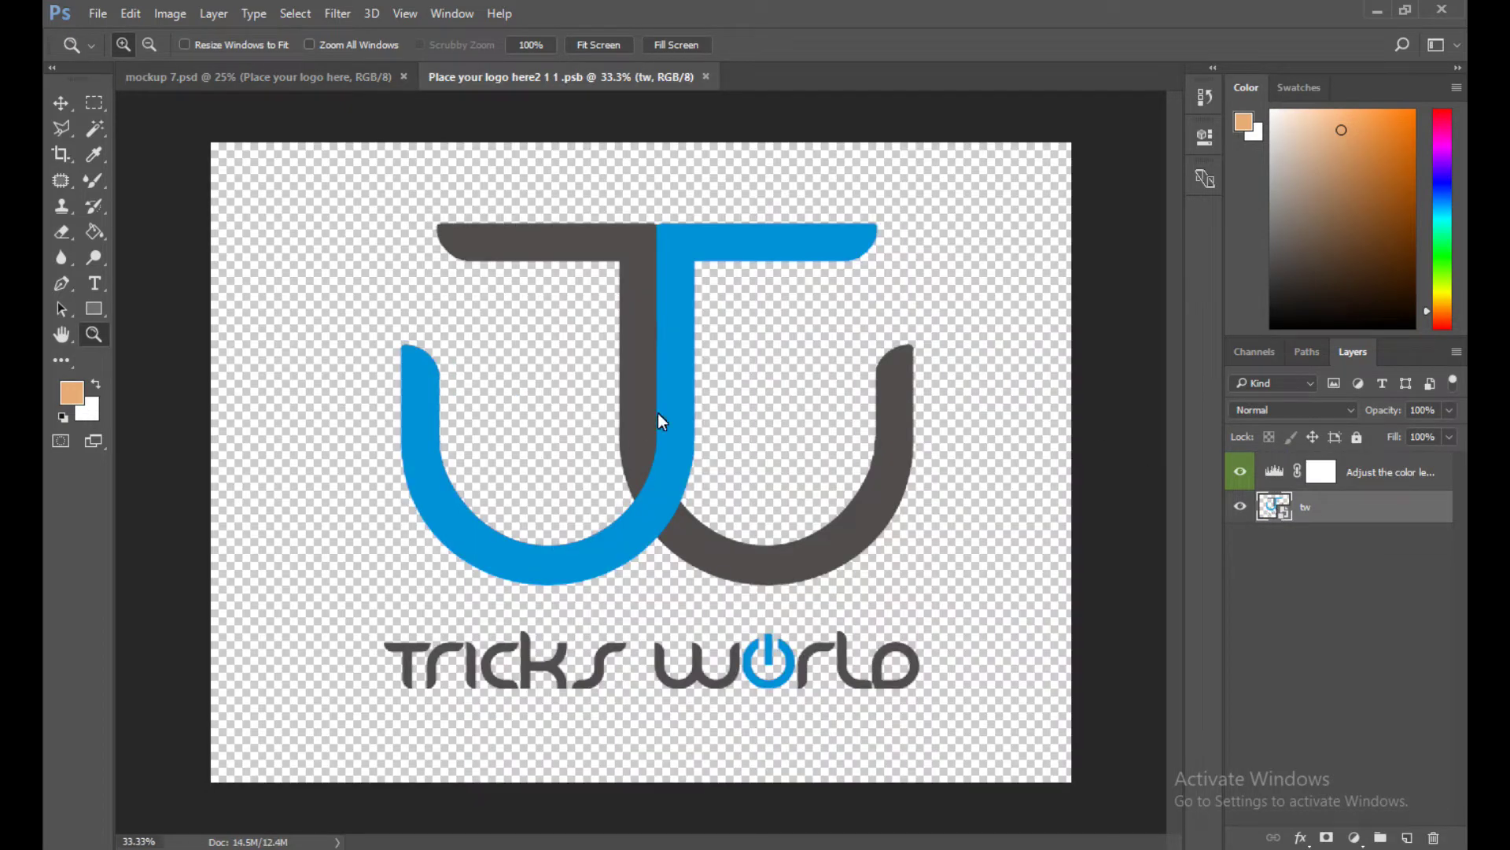
# - Hide the 'tw' Tricks World logo layer, leaving the smart object canvas empty
pyautogui.click(1241, 511)
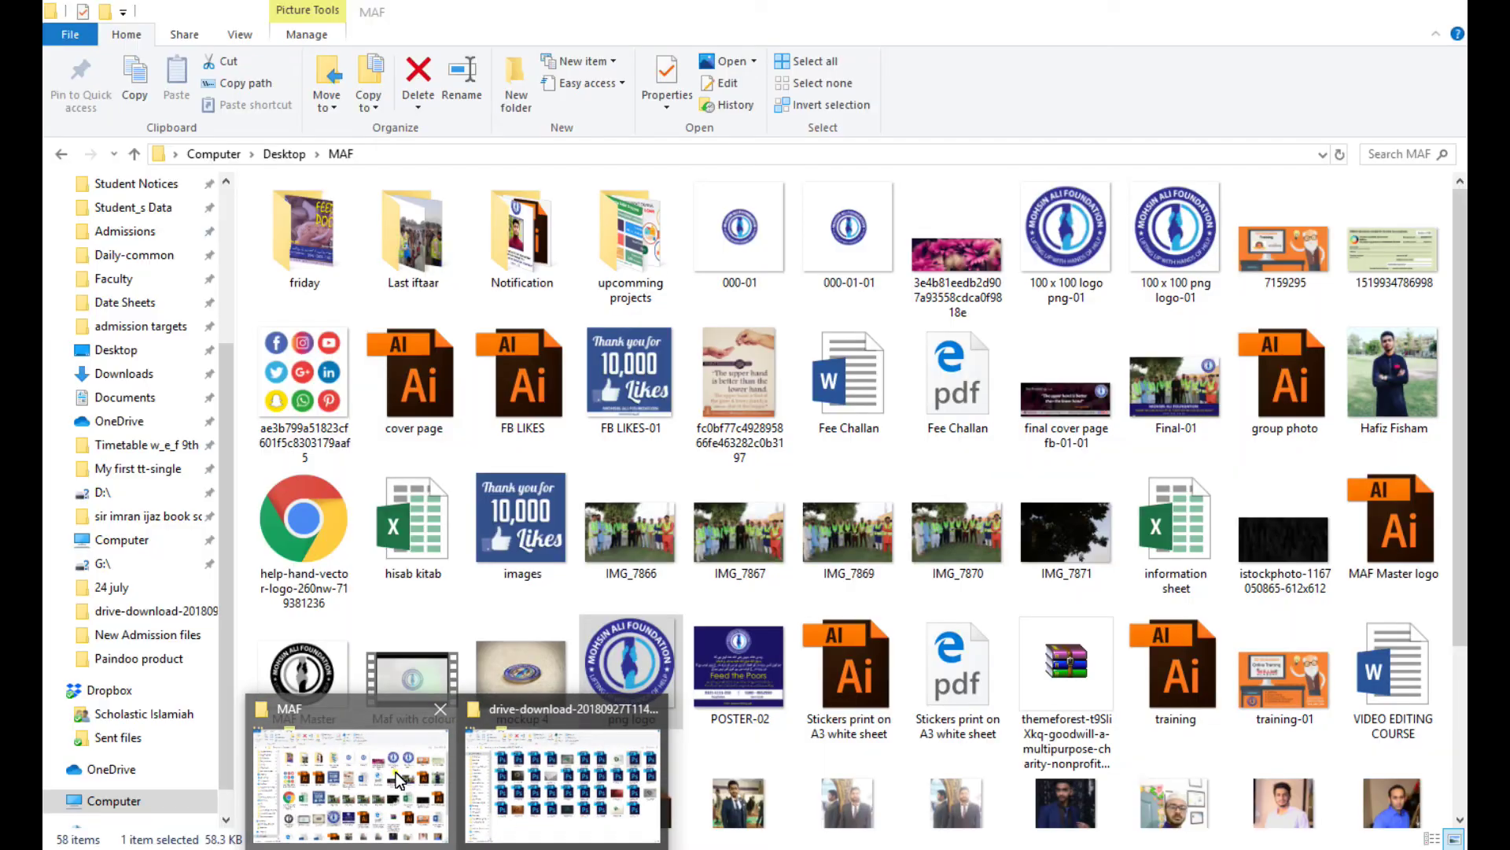
pyautogui.click(394, 772)
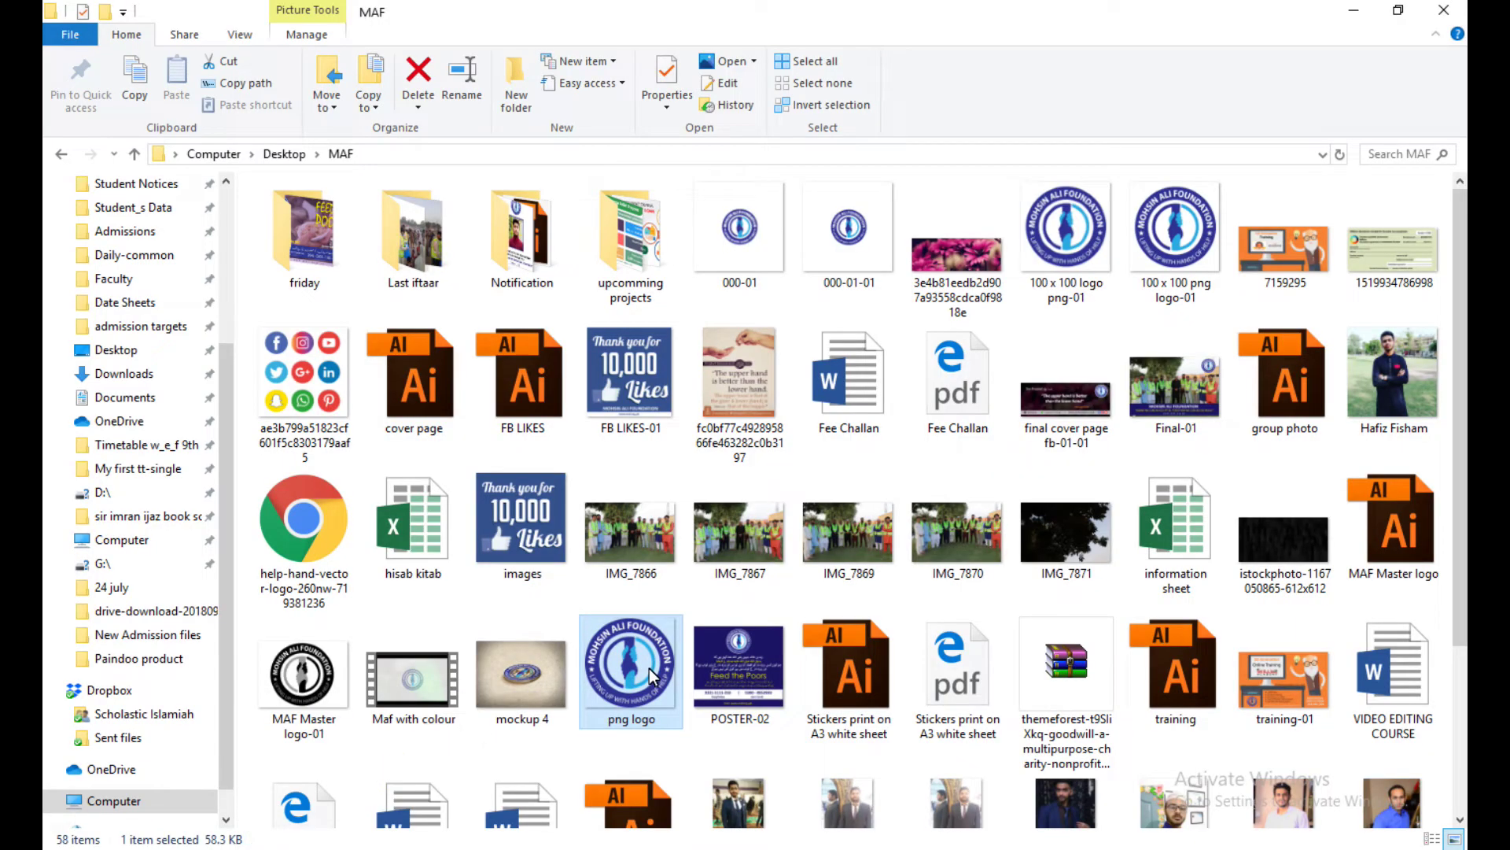
# - Drag the 'png logo' file from the MAF folder onto the smart object canvas
pyautogui.moveTo(648, 668); pyautogui.dragTo(712, 818)
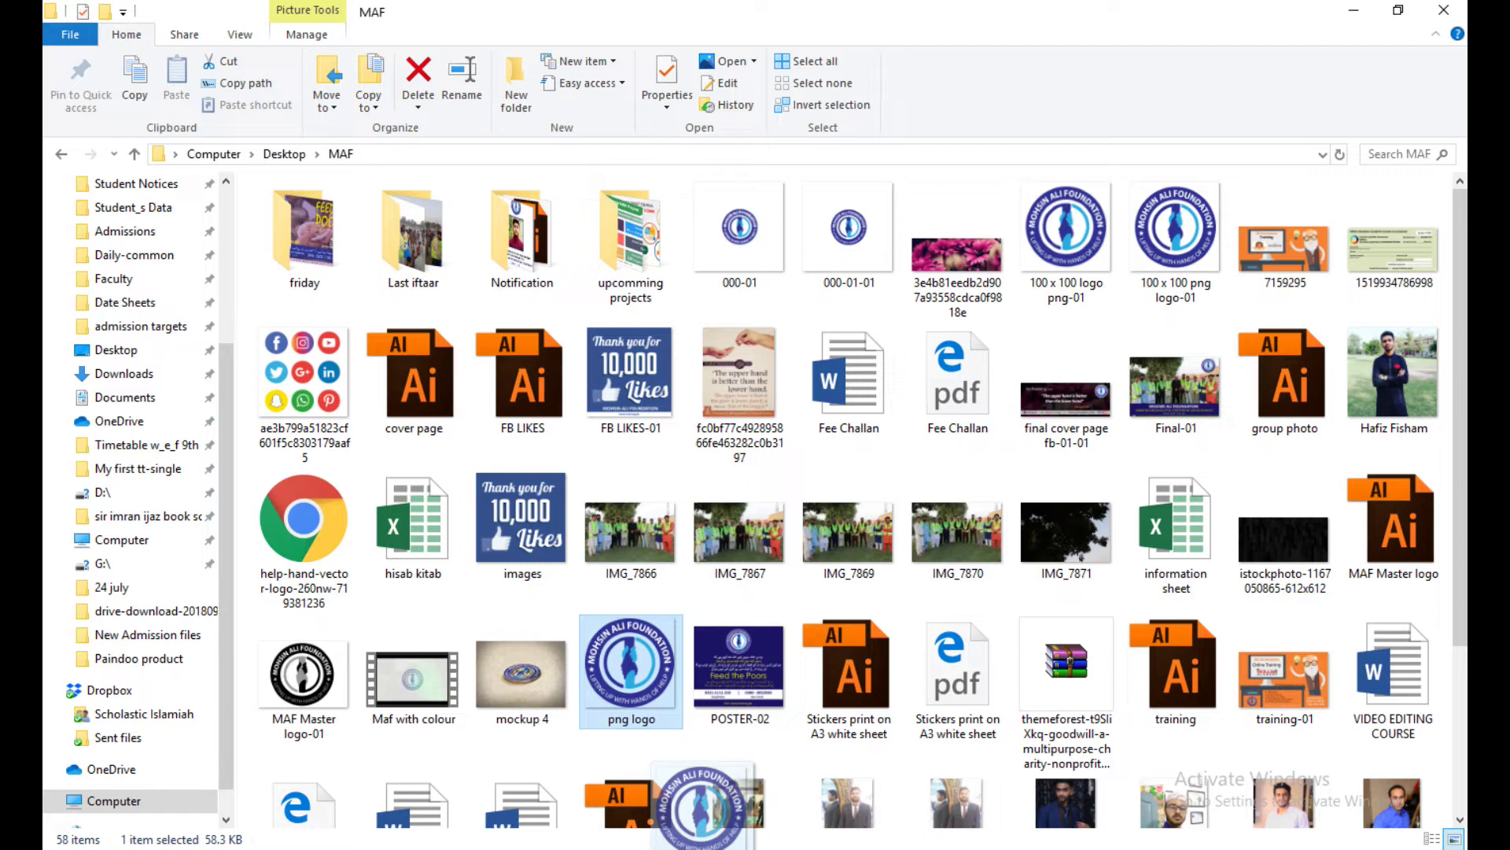
pyautogui.moveTo(712, 818)
pyautogui.mouseDown()
pyautogui.moveTo(652, 700)
pyautogui.moveTo(663, 584)
pyautogui.mouseUp()
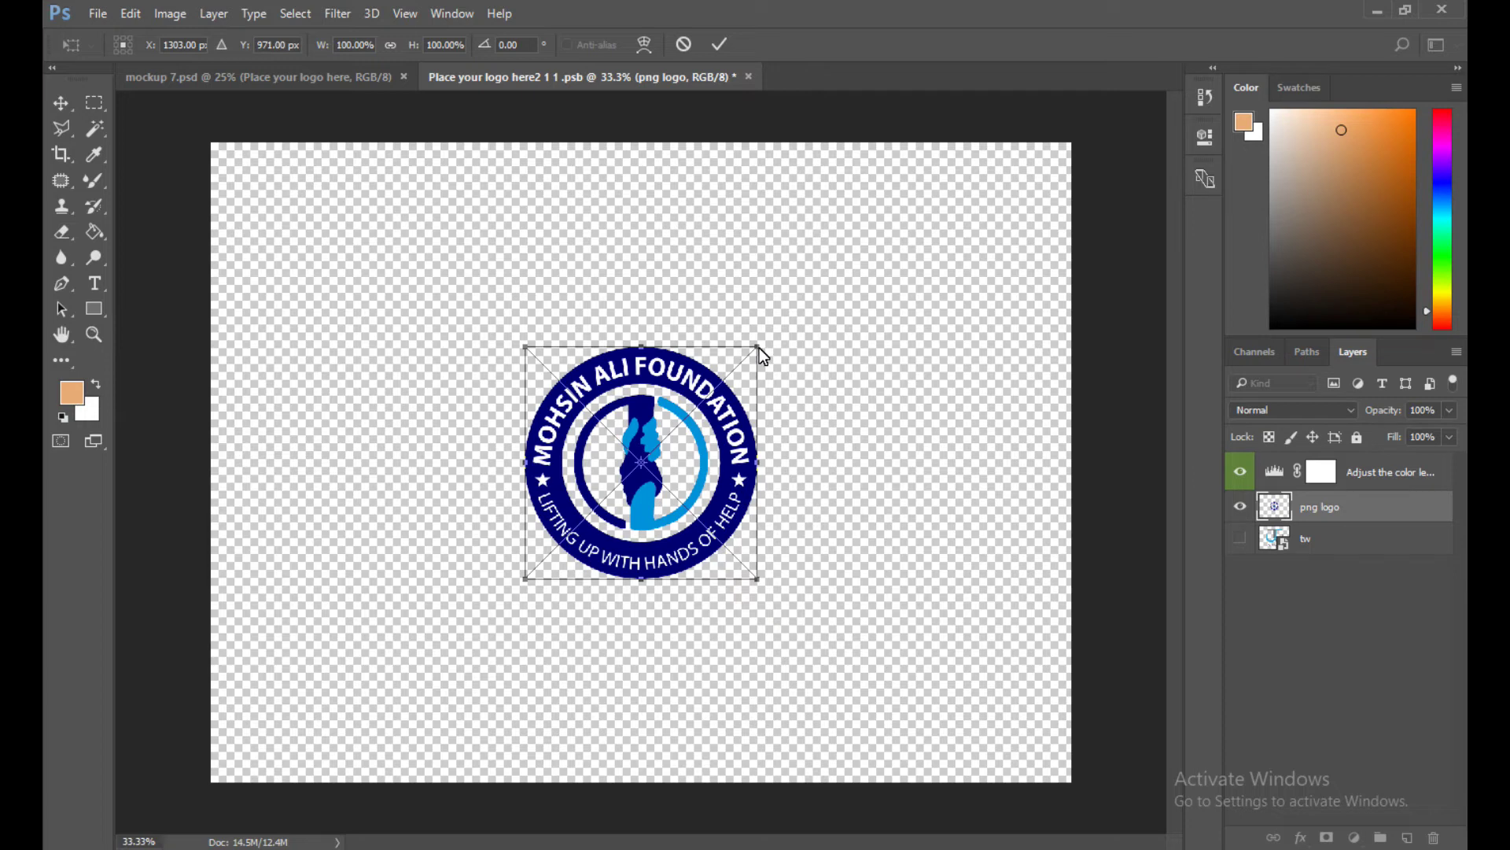
# - Enlarge the placed Mohsin Ali Foundation logo to about 215% and commit it
pyautogui.moveTo(758, 348); pyautogui.dragTo(885, 207)
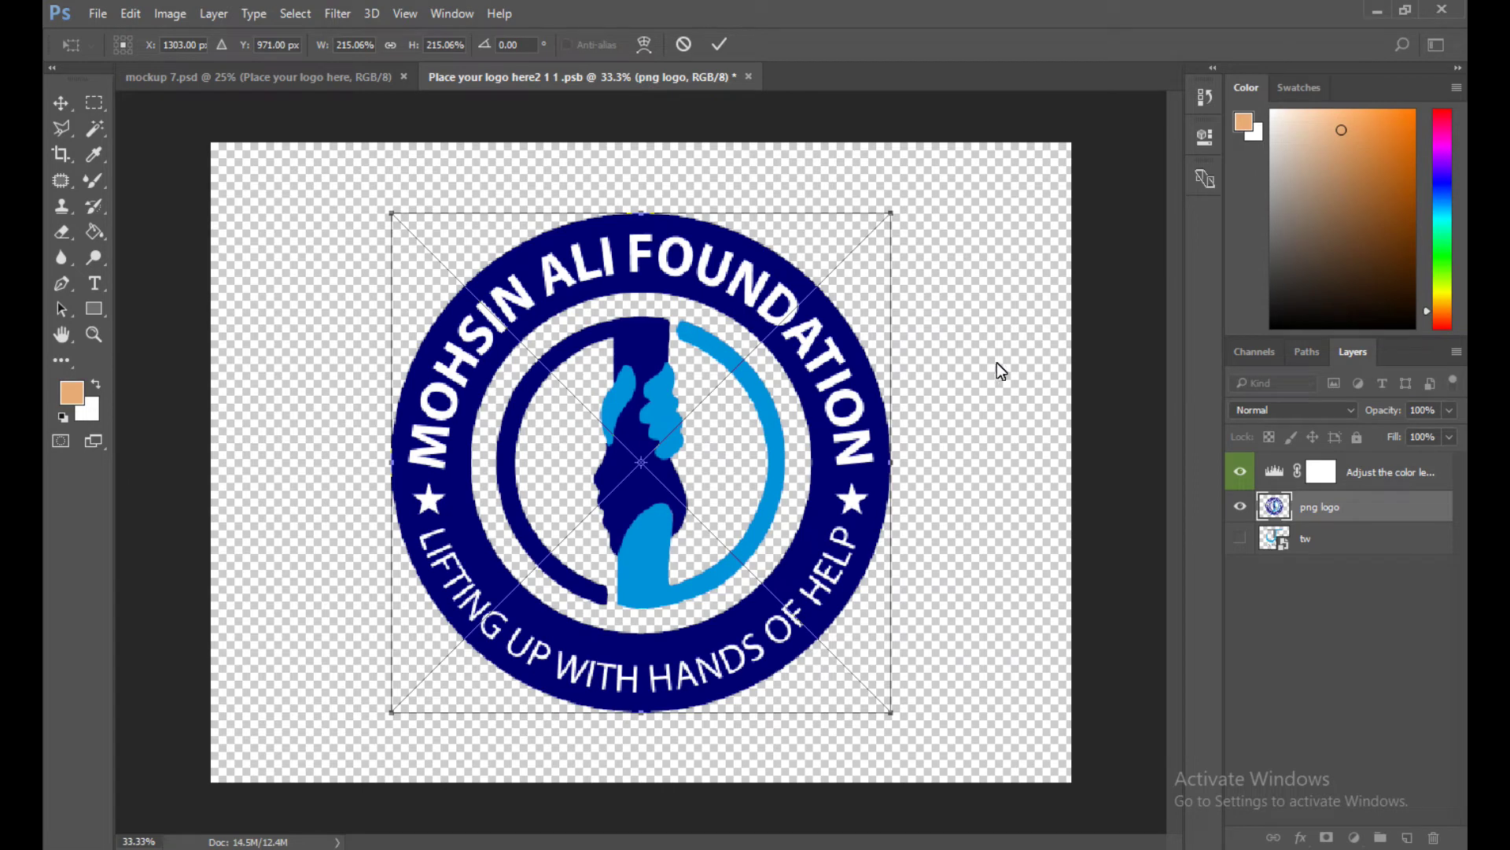
pyautogui.press('z')
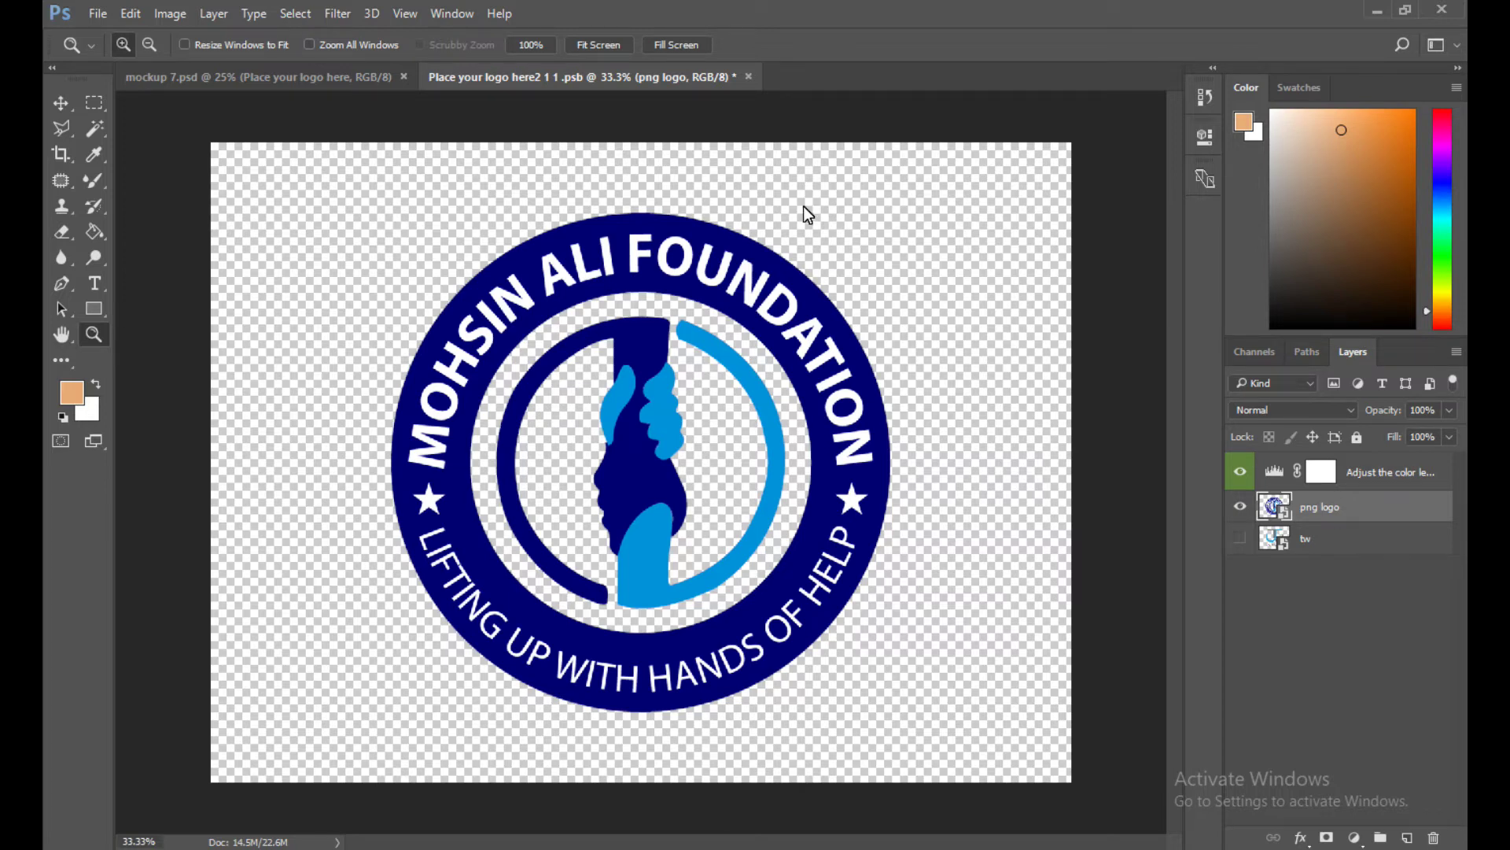
# - Close the 'Place your logo here' .psb, saving its changes back to mockup 7
pyautogui.click(749, 77)
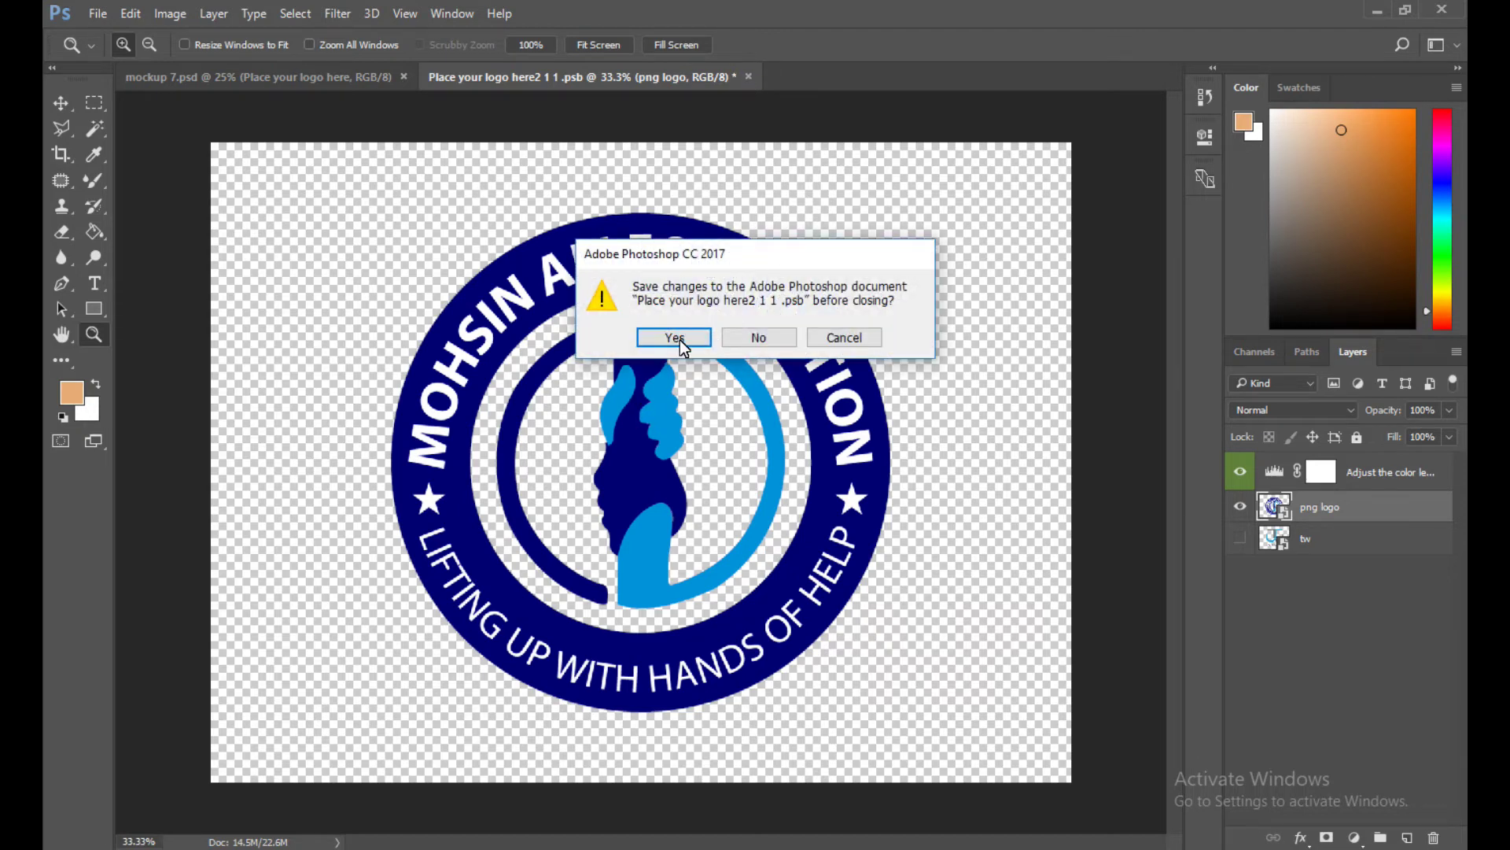
pyautogui.click(675, 338)
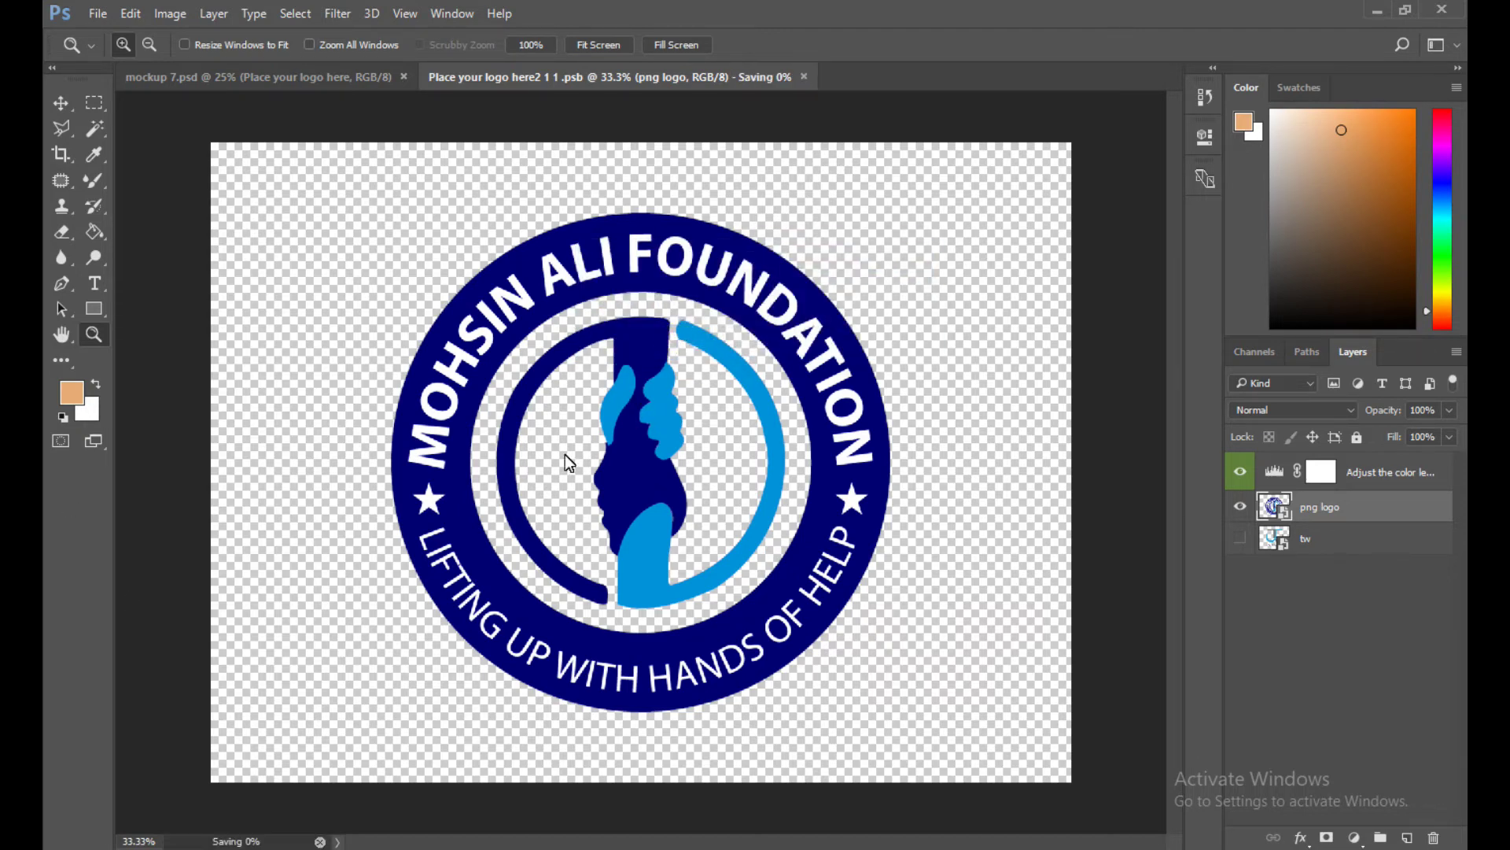